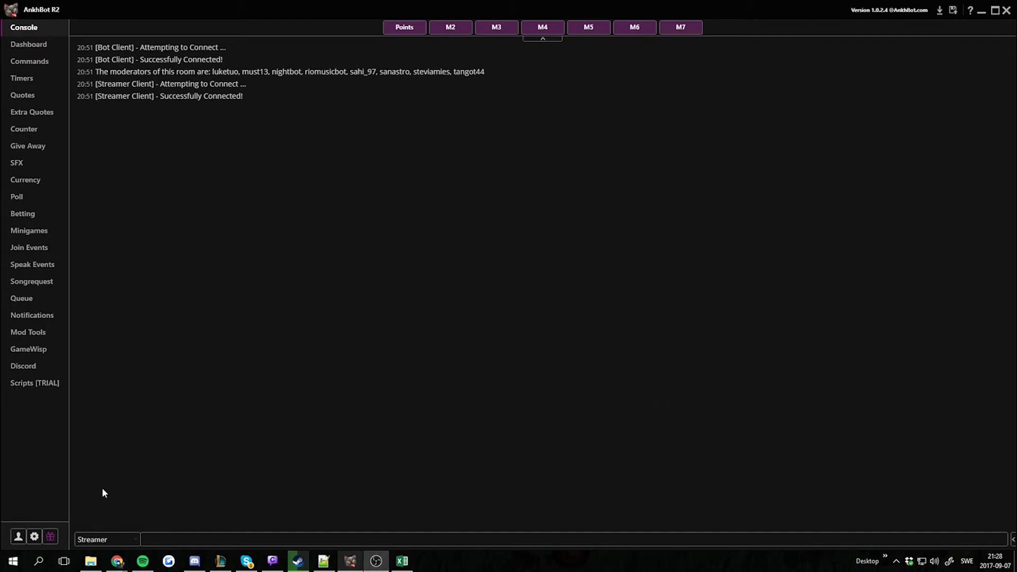
- Show AnkhBot's Cloud connection settings, then start and cancel picking a new backup folder
click(19, 539)
drag(491, 200, 509, 125)
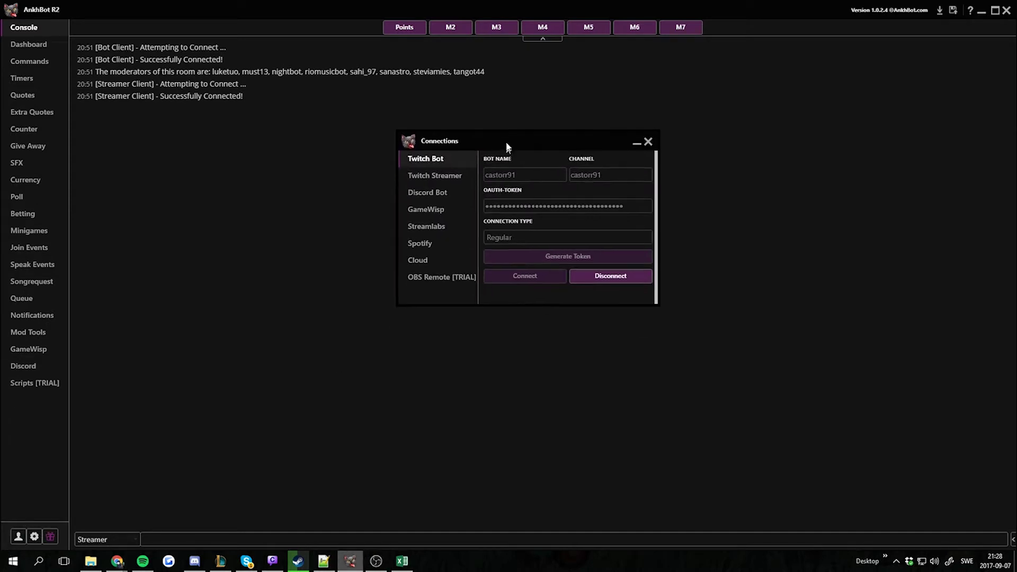
click(425, 246)
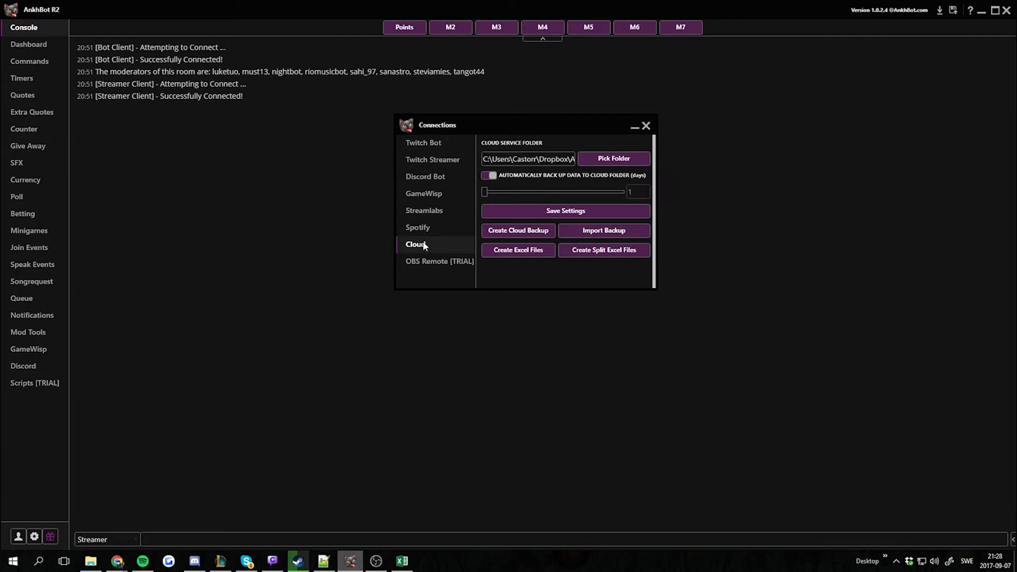
click(613, 159)
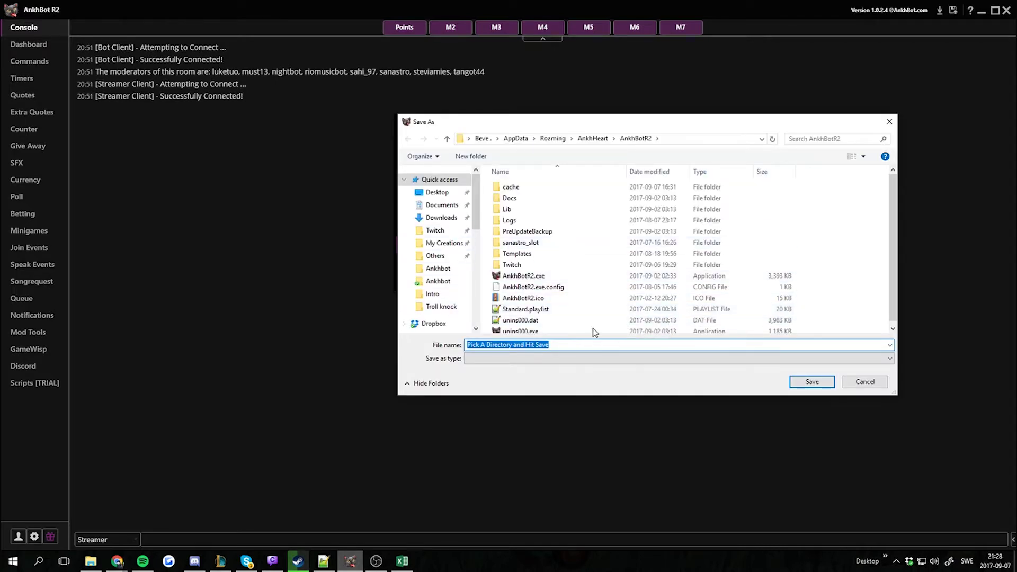
scroll(593, 331, down, 1)
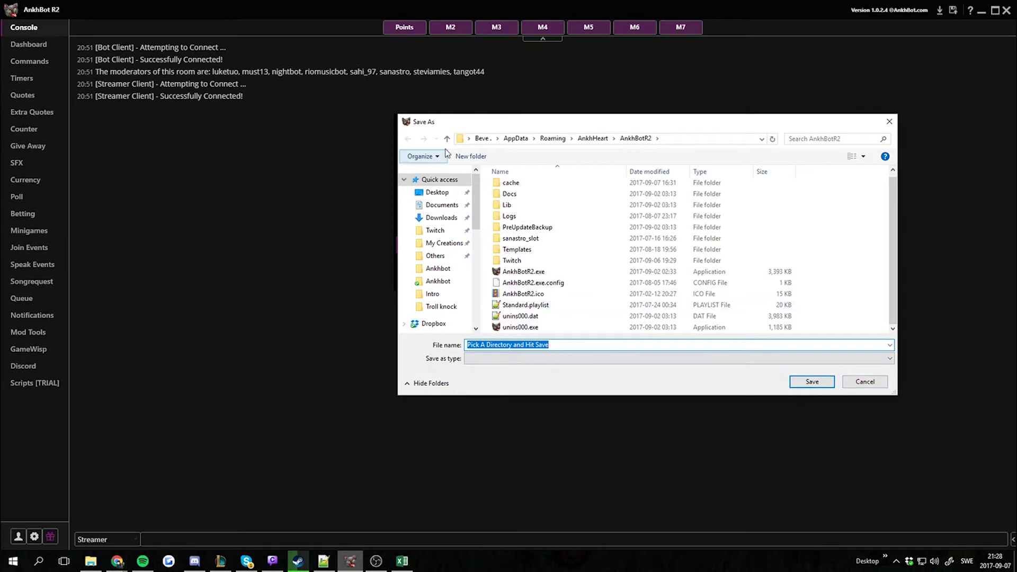
click(866, 381)
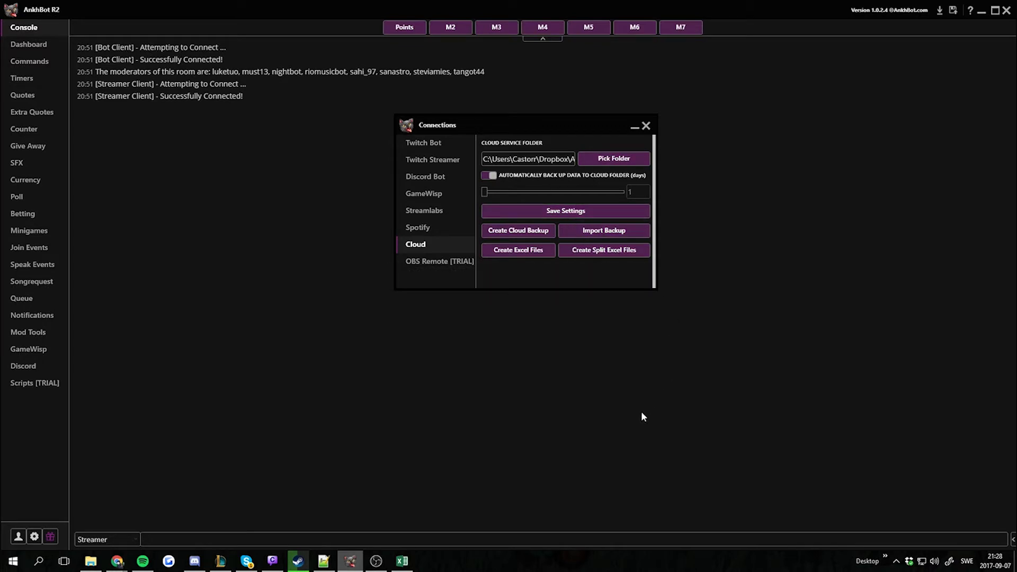
- Export split Excel files to the Dropbox Ankhbot folder, confirm, and close Connections
drag(499, 125, 473, 142)
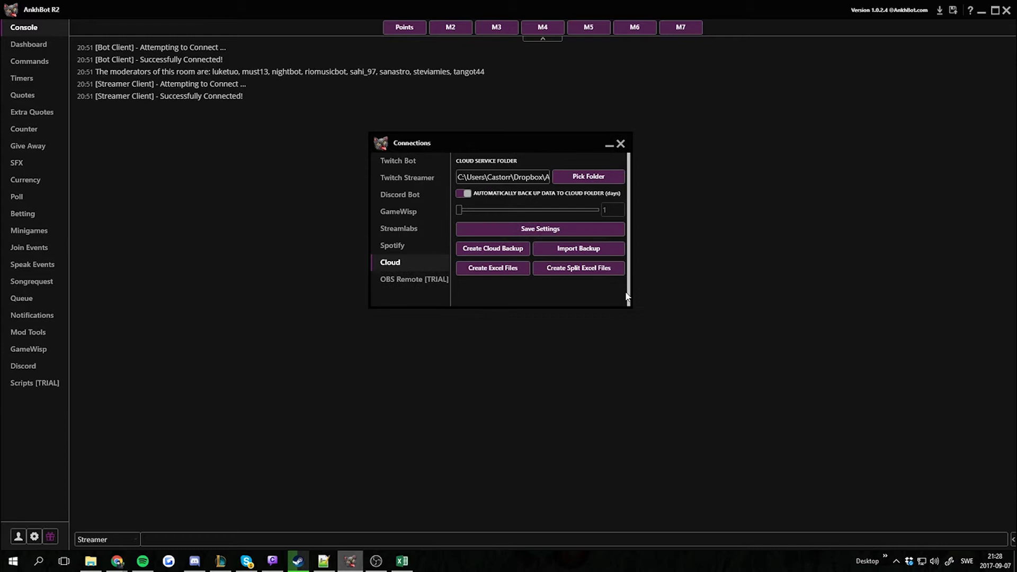
click(603, 269)
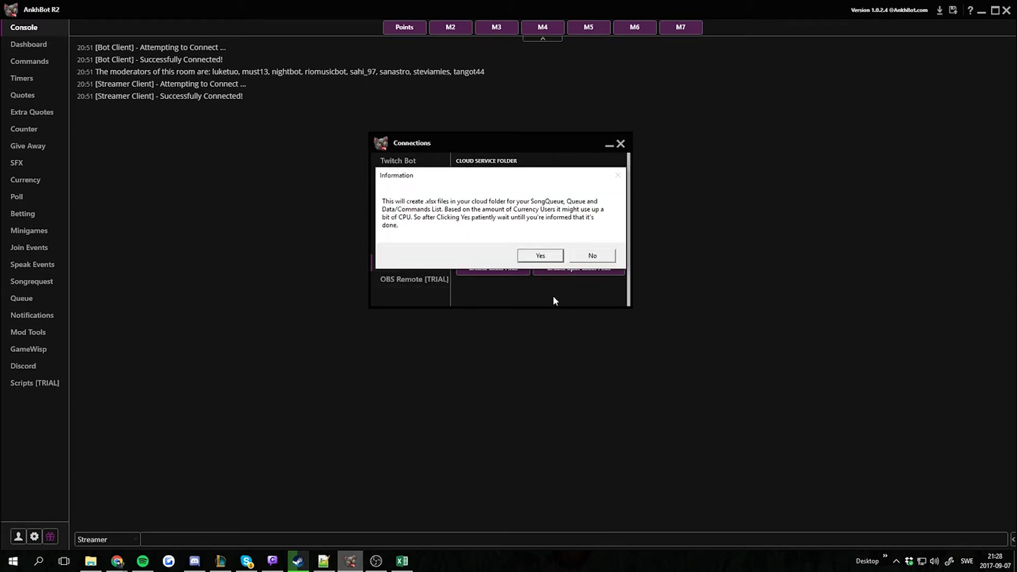
click(541, 256)
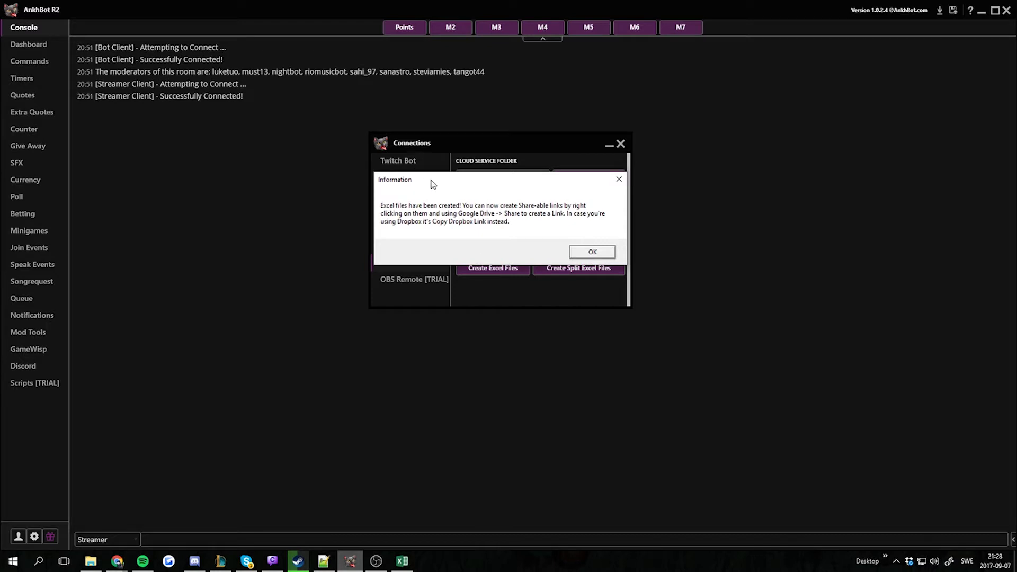
click(591, 251)
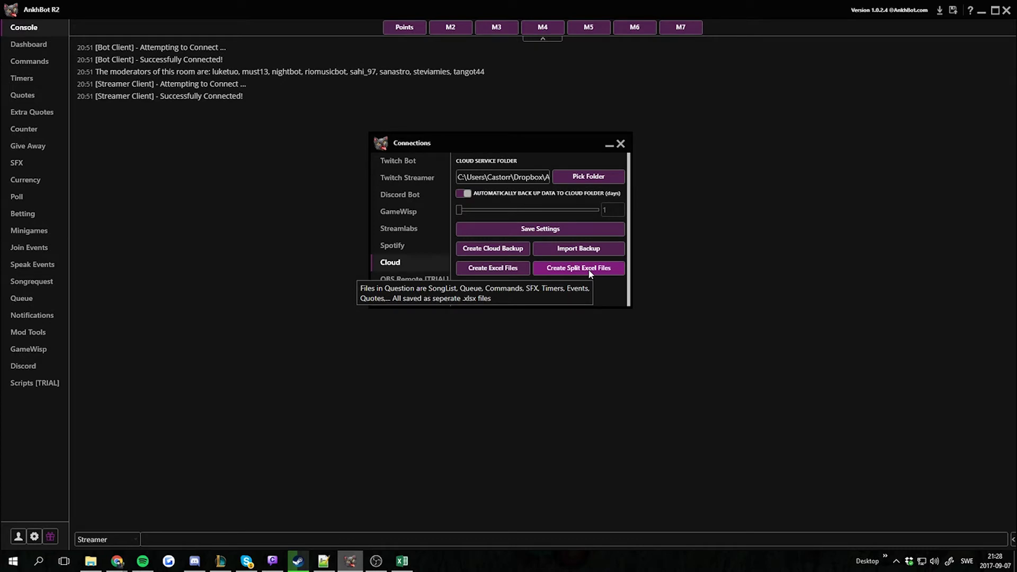
click(622, 145)
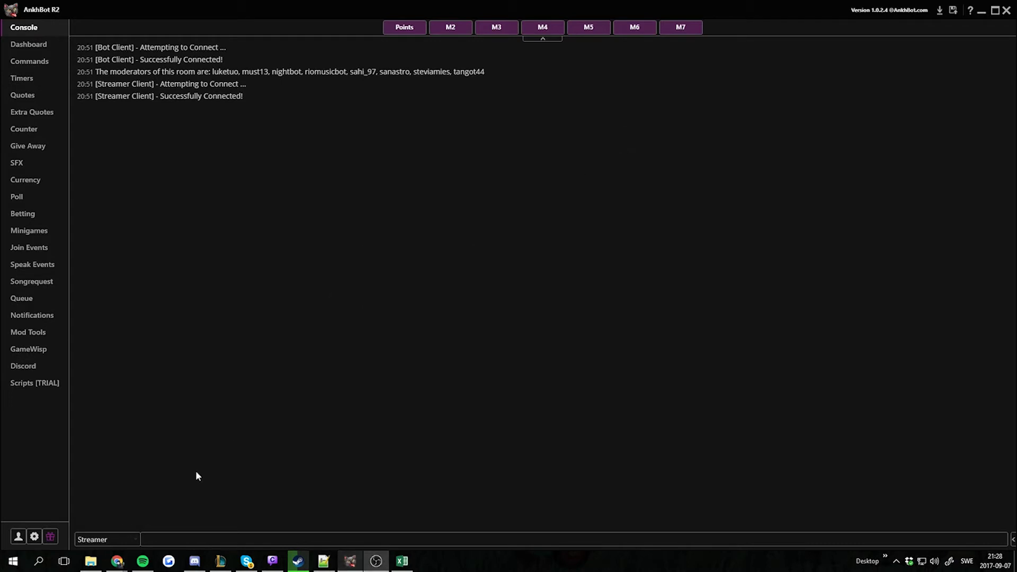
- Open the Ankhbot folder and try deleting Points.csv, which triggers a file-in-use warning
click(90, 562)
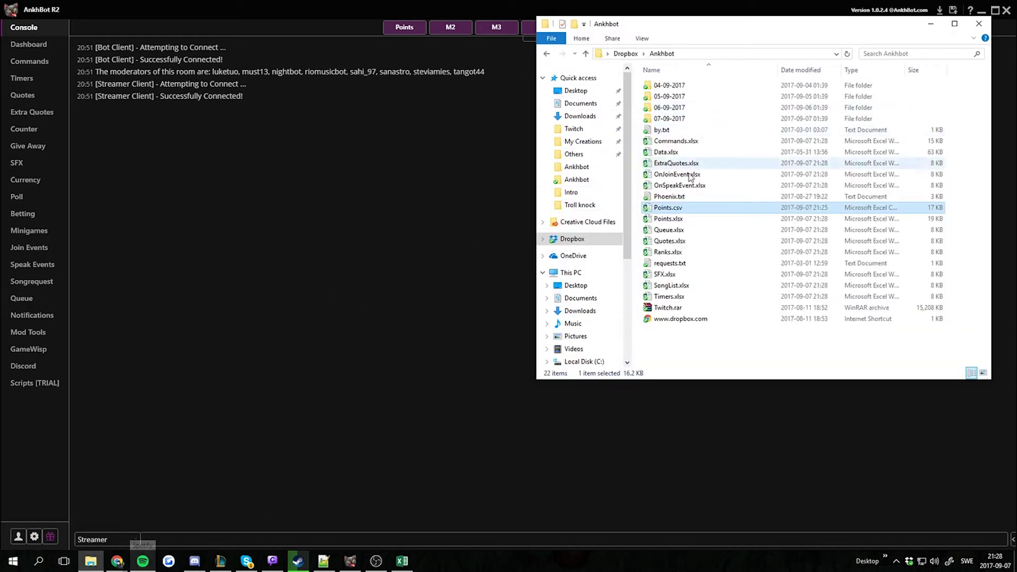
click(669, 219)
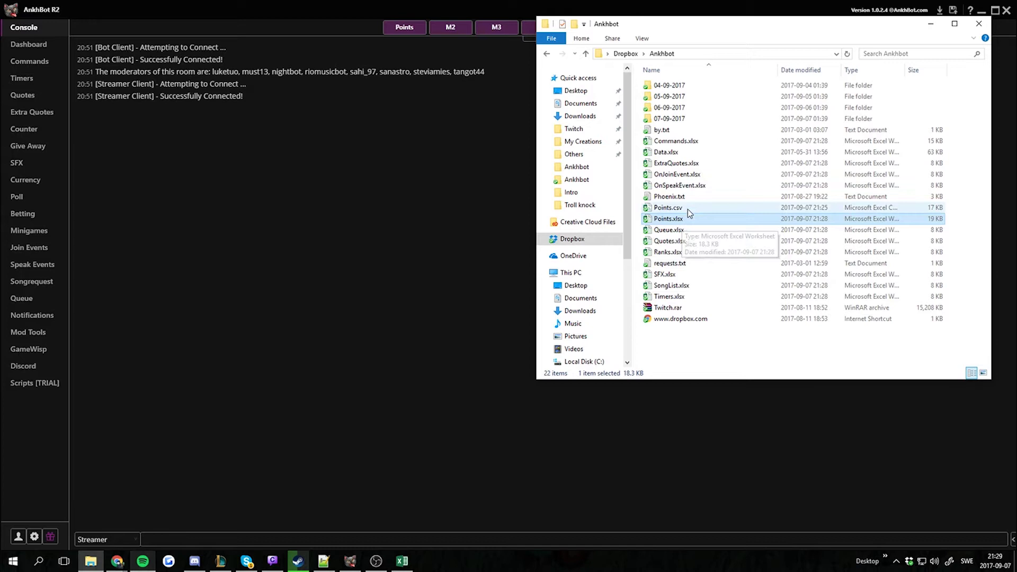
click(687, 209)
key(Delete)
click(550, 325)
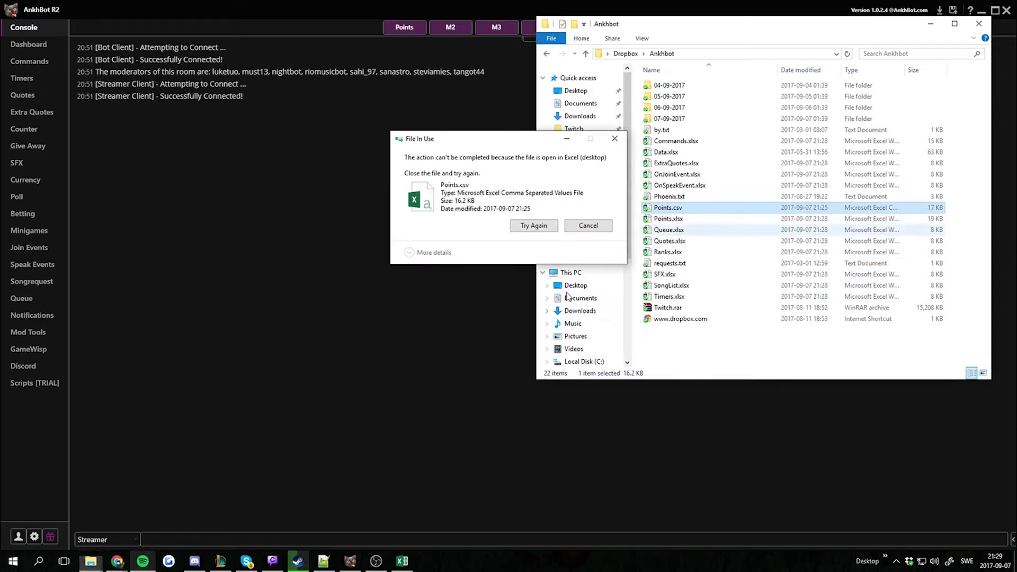
click(586, 225)
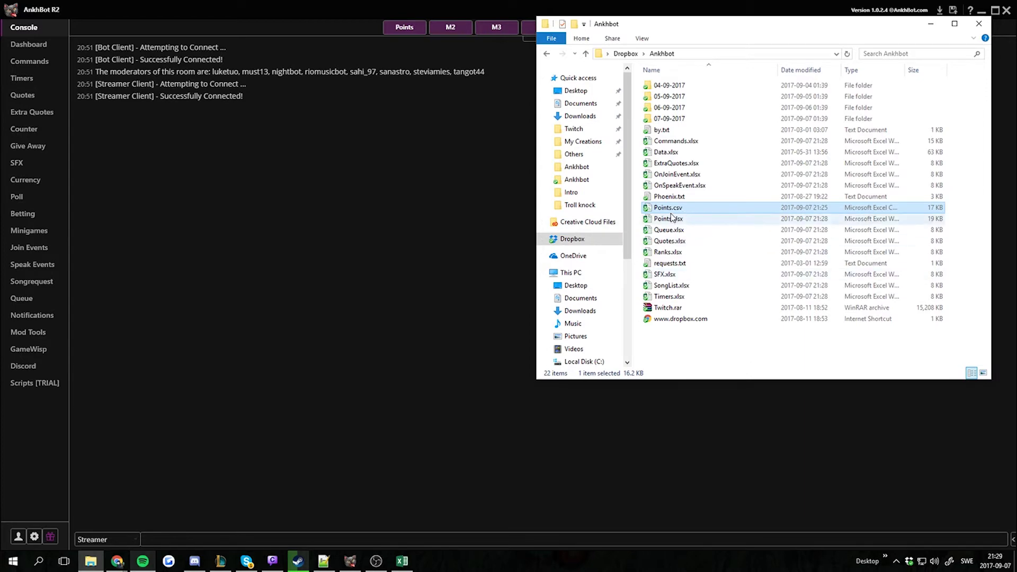
- Close the Points.csv workbook in Excel, then delete Points.csv, leaving Points.xlsx
click(403, 562)
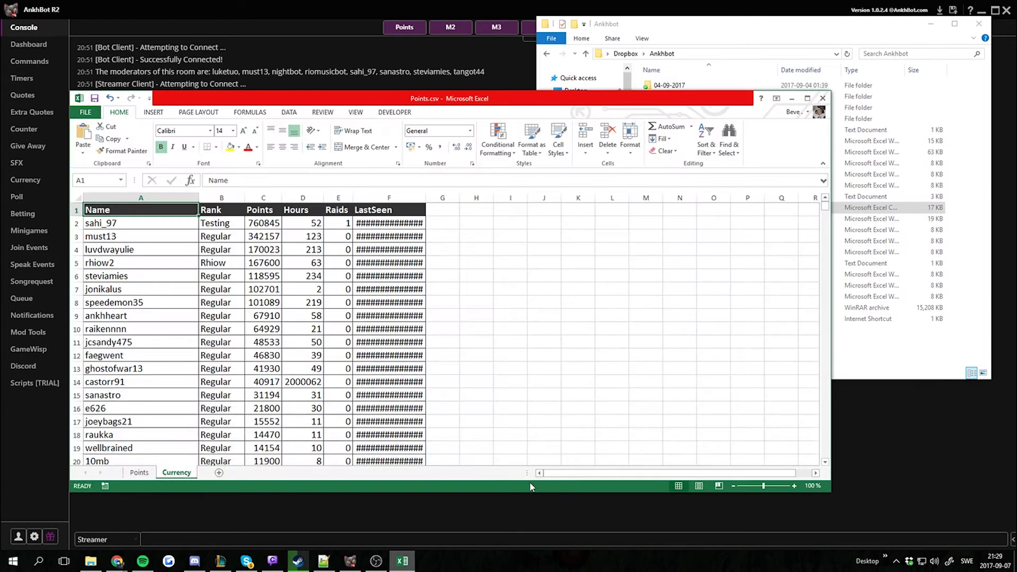
click(823, 98)
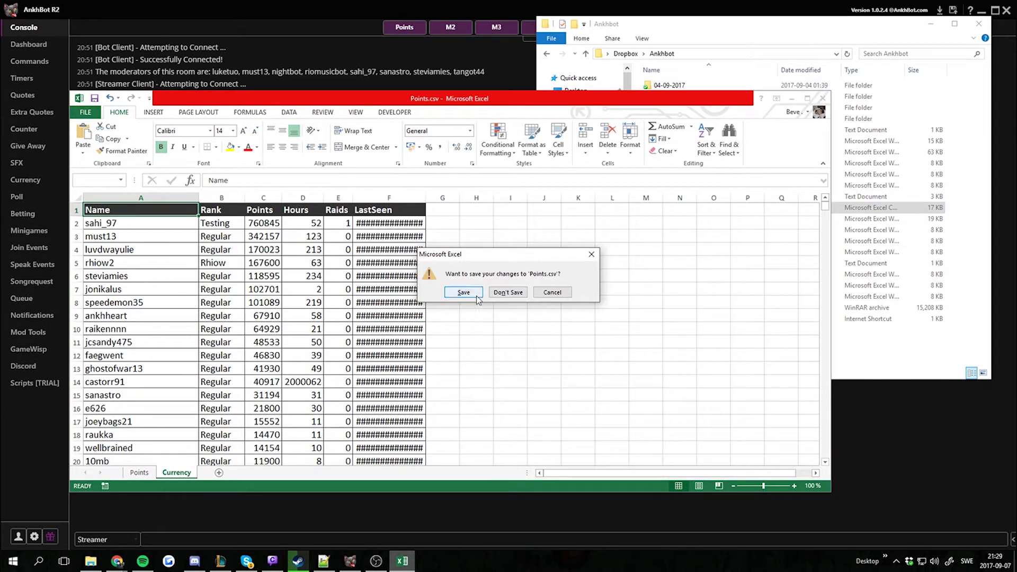
click(507, 293)
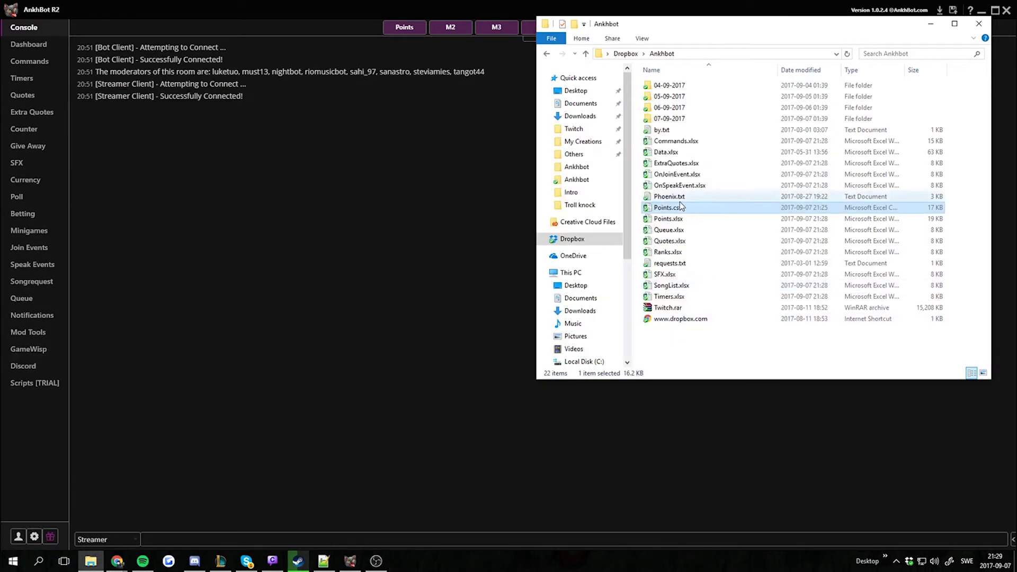
key(Delete)
click(547, 326)
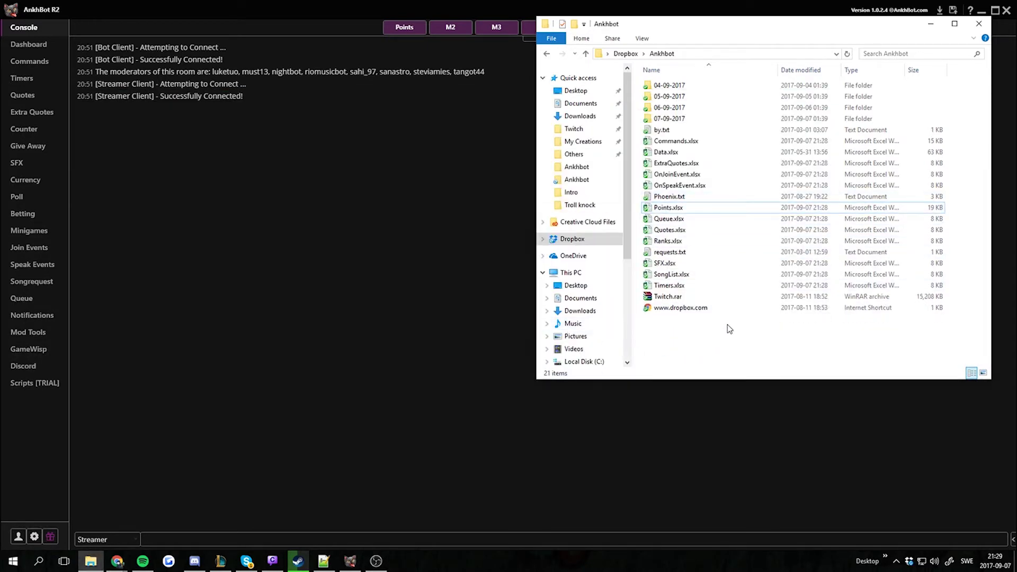
click(683, 208)
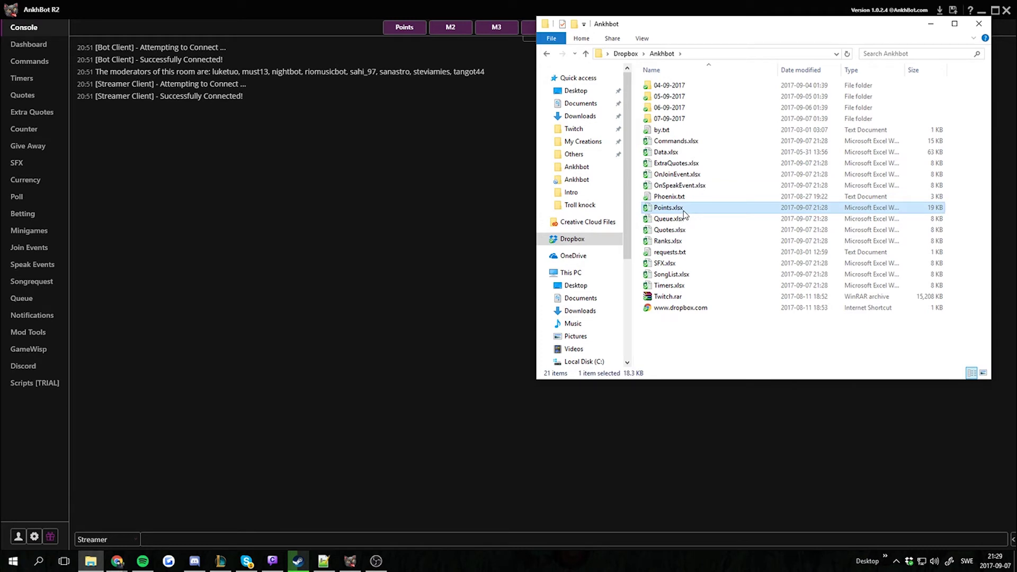
right_click(683, 211)
click(741, 354)
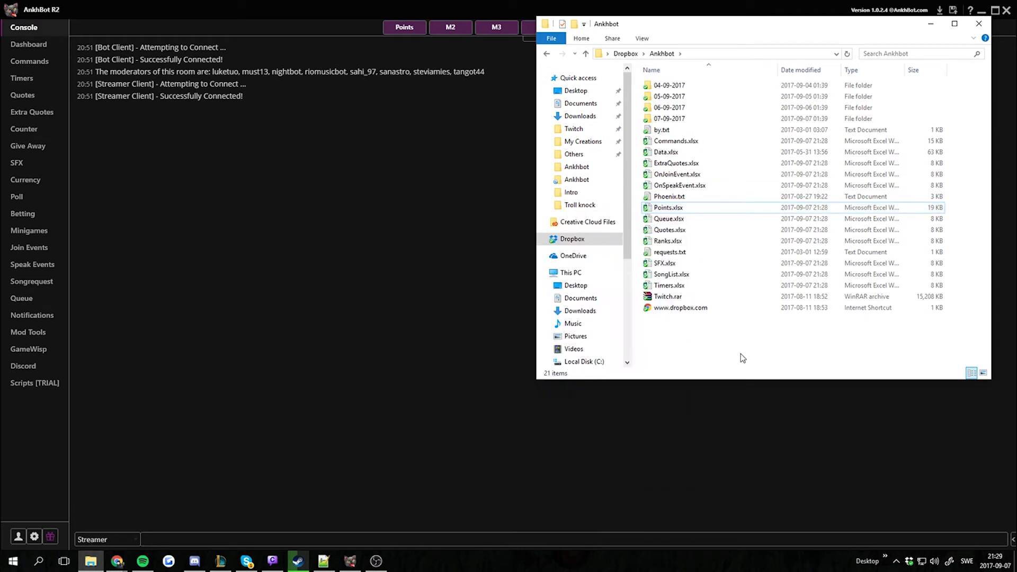
mouse_move(117, 563)
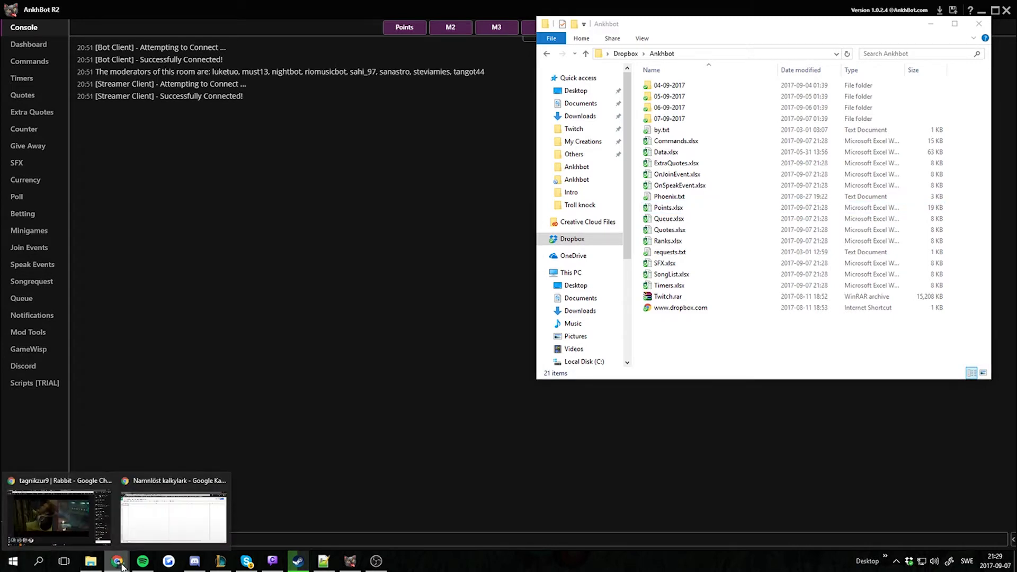
- In the blank Google Sheets spreadsheet, bring up Arkiv > Importera on the Ladda upp tab
click(173, 516)
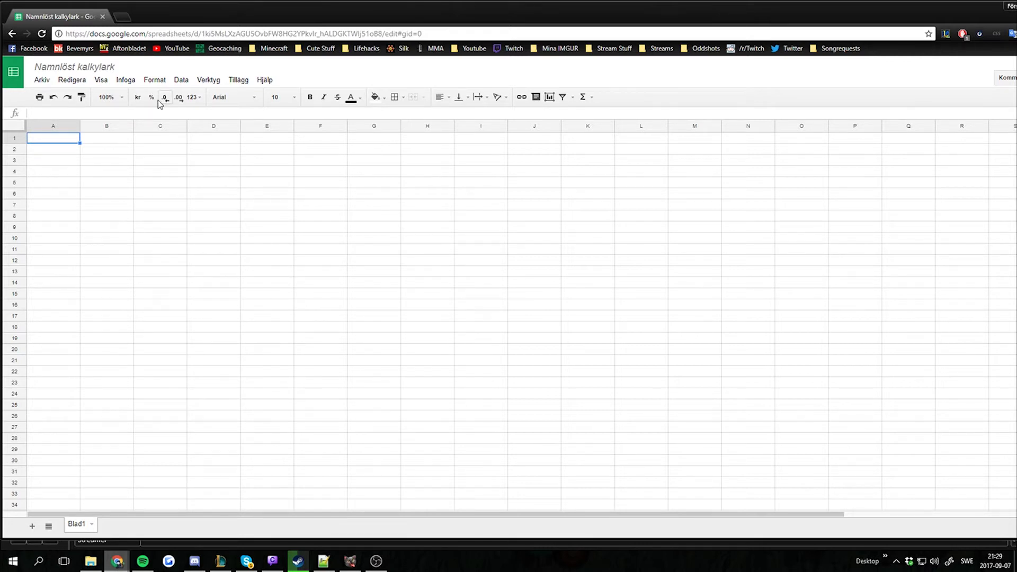
click(43, 81)
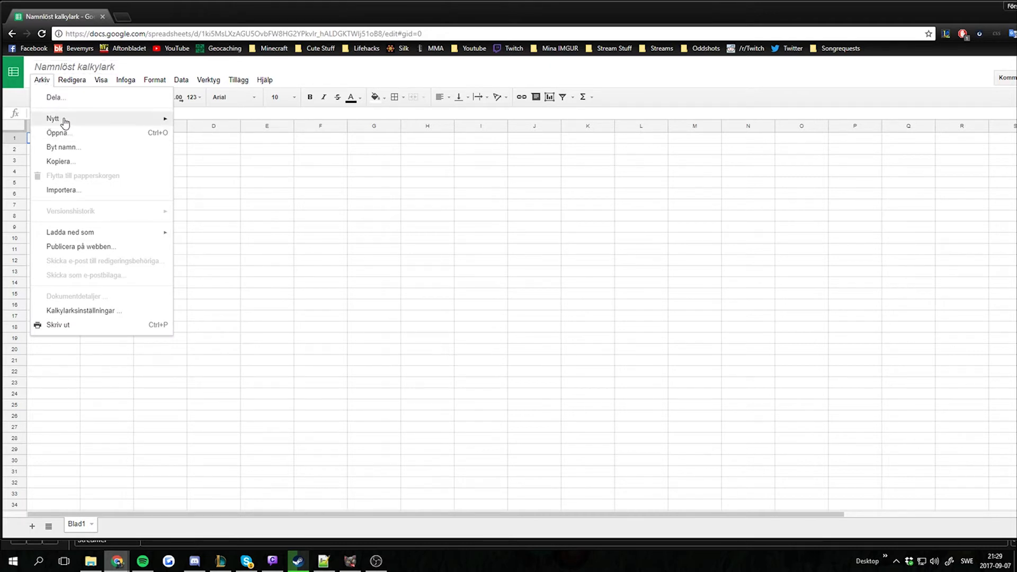
click(77, 193)
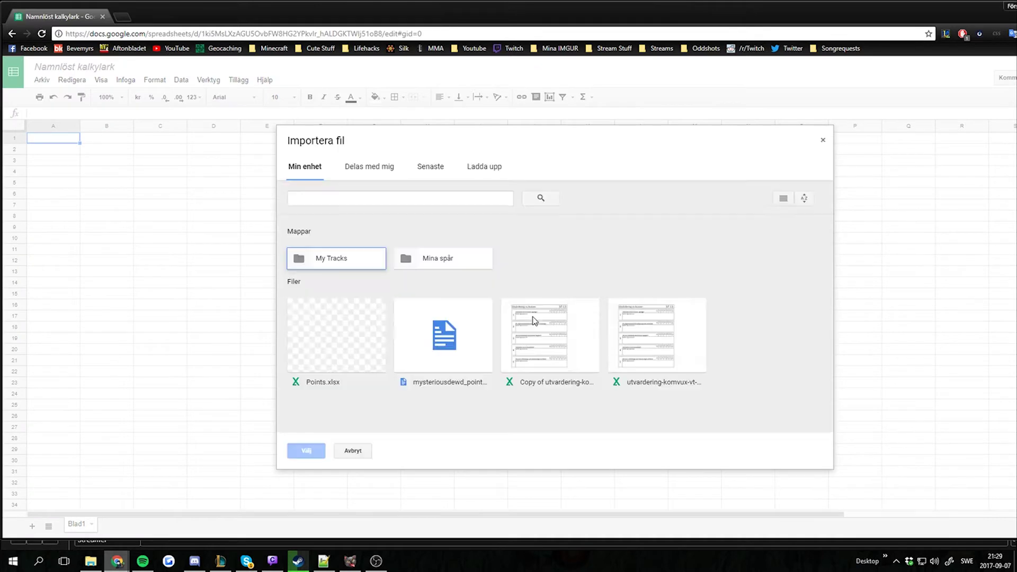
click(484, 169)
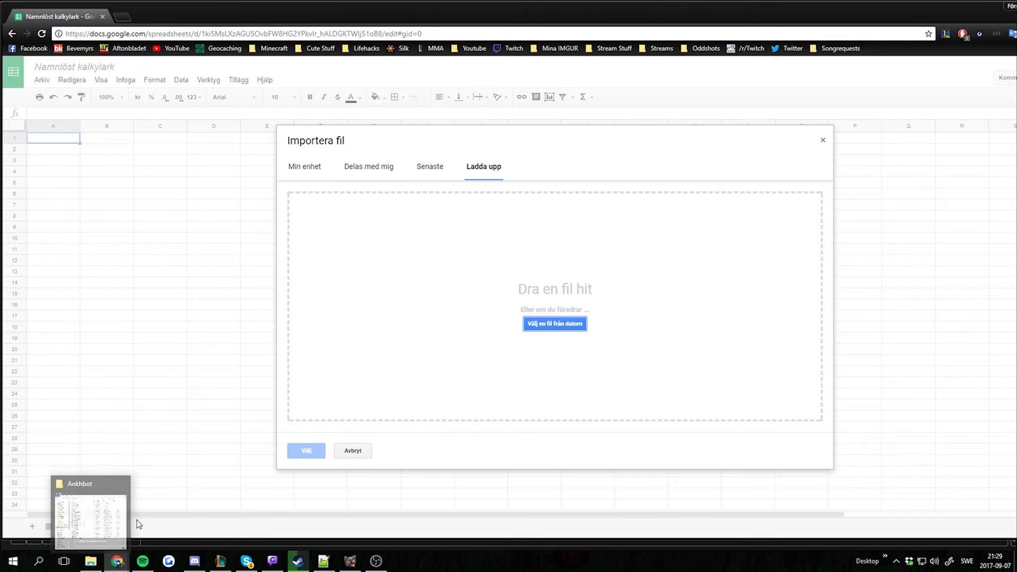
- Drop Points.xlsx into the upload area, import it replacing the spreadsheet, and view Currency
click(92, 562)
drag(667, 207, 455, 283)
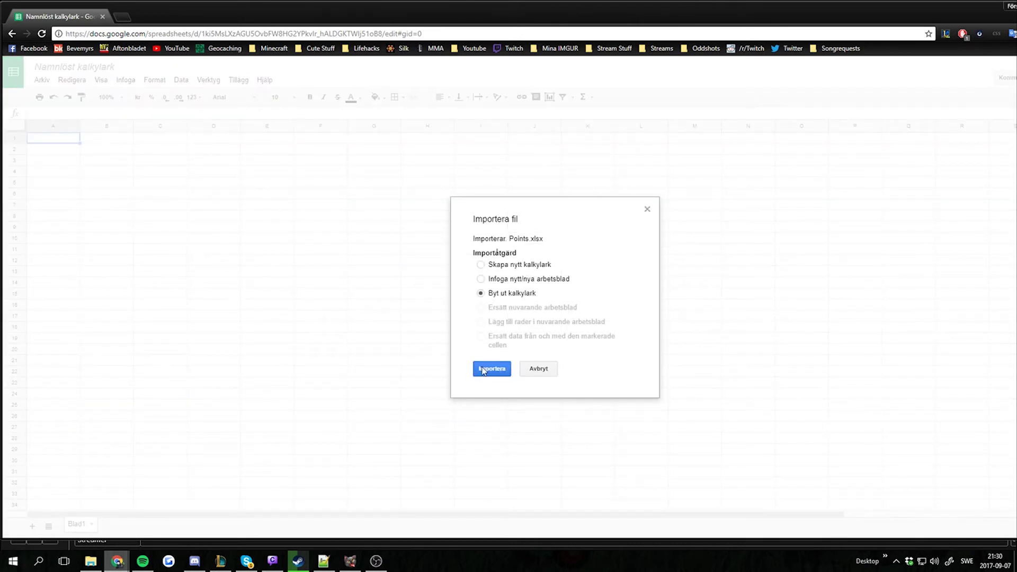
click(491, 370)
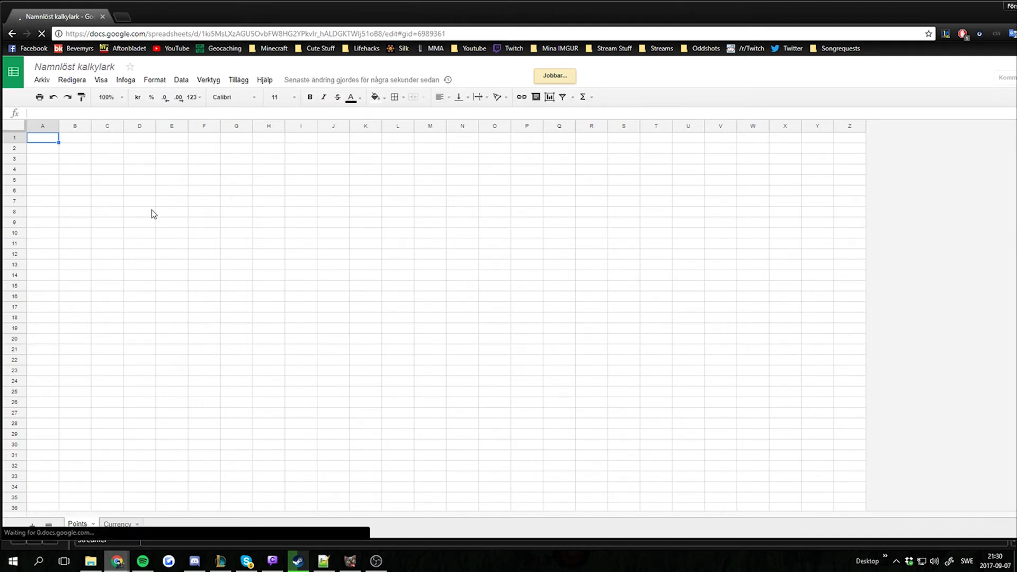
click(117, 526)
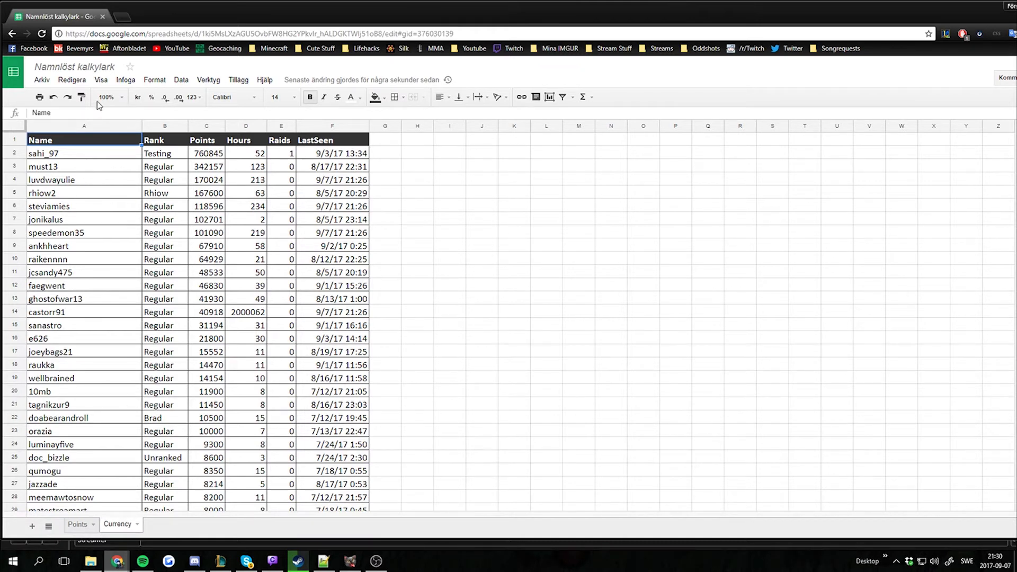
- Download the Currency sheet as Kommaavgränsade värden (.csv)
click(42, 80)
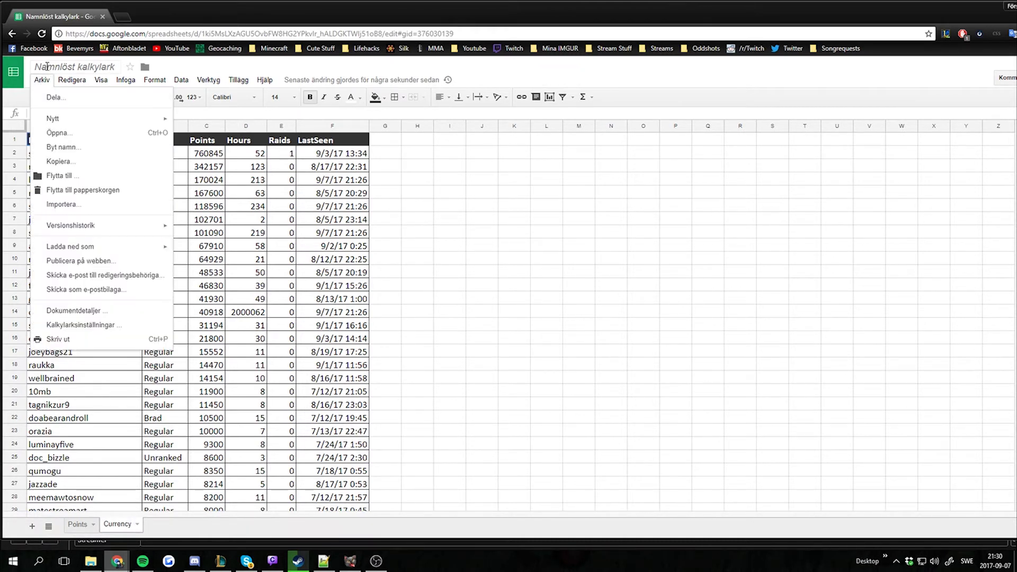
mouse_move(70, 247)
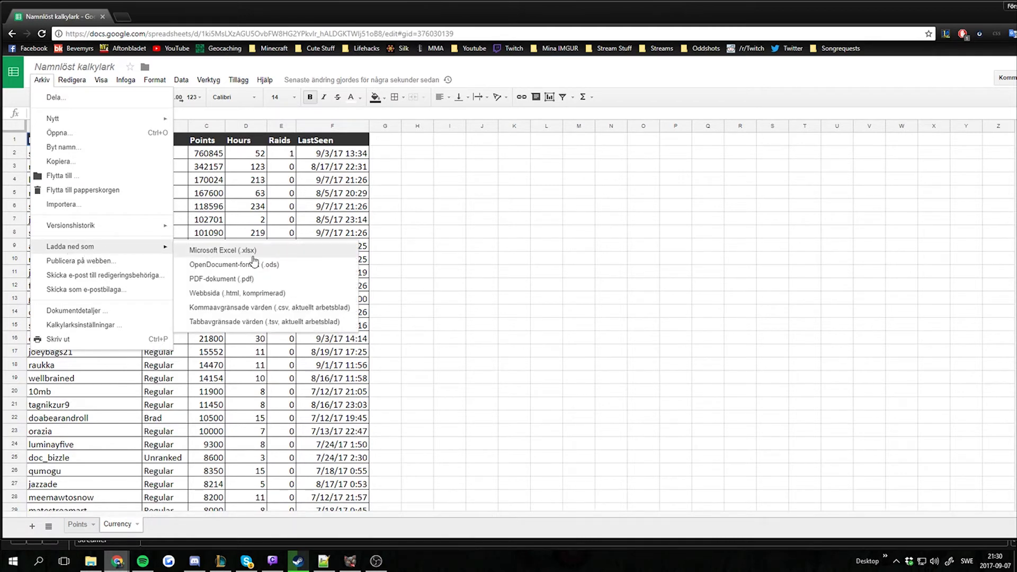
click(247, 308)
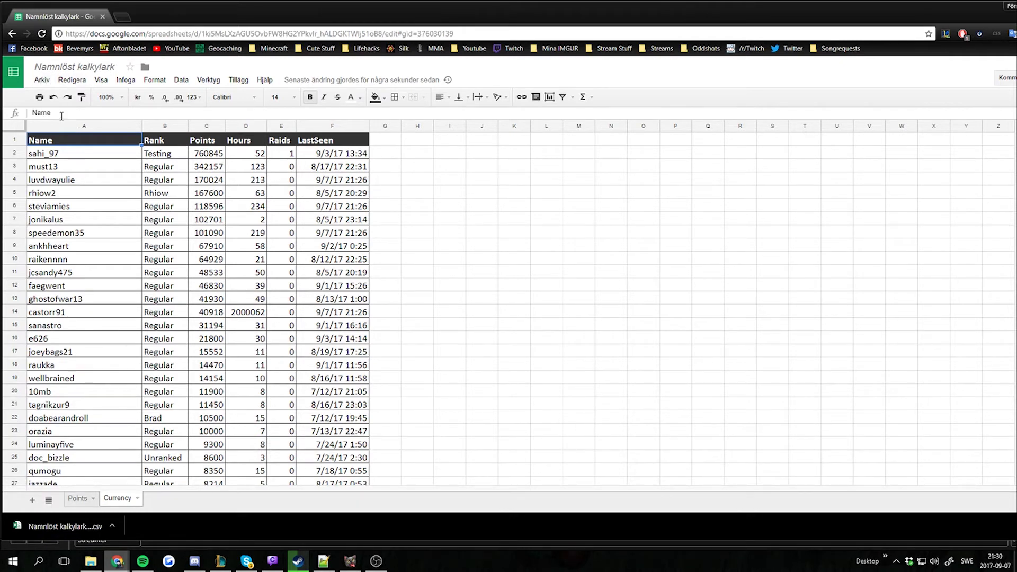
click(41, 79)
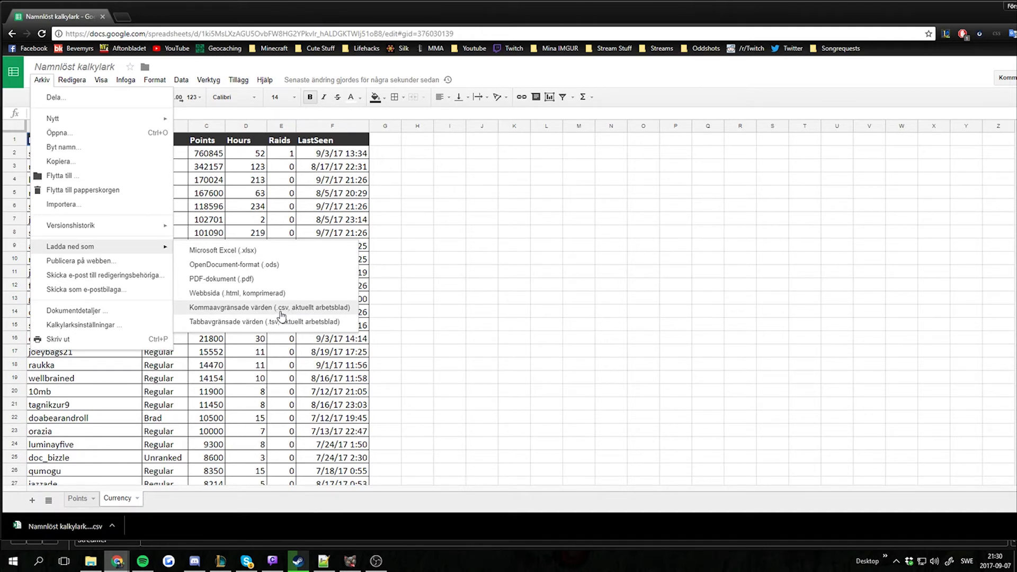
click(419, 313)
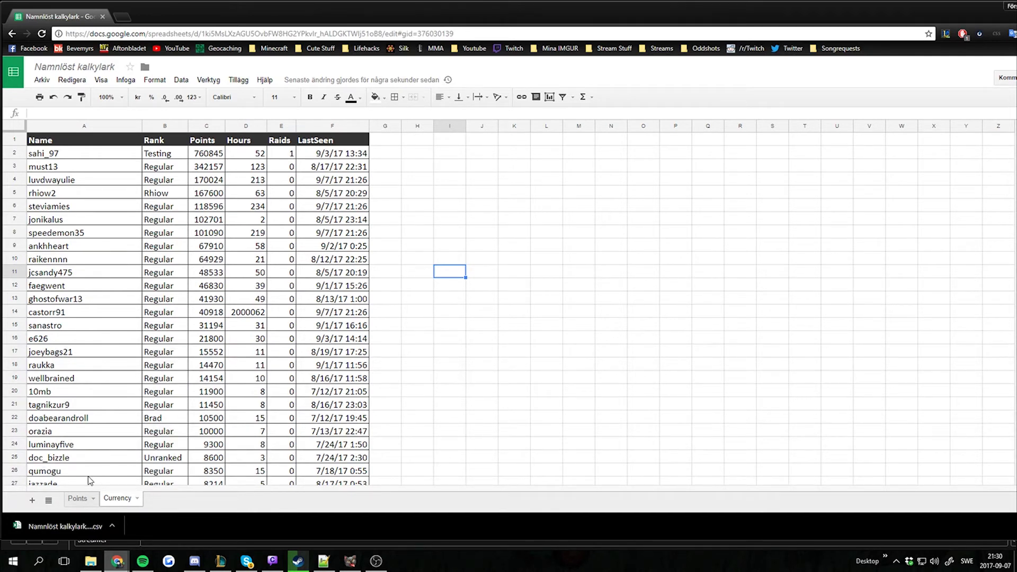
- Check the Points and Currency sheets and the downloaded CSV, then bring up the Ankhbot folder
click(76, 499)
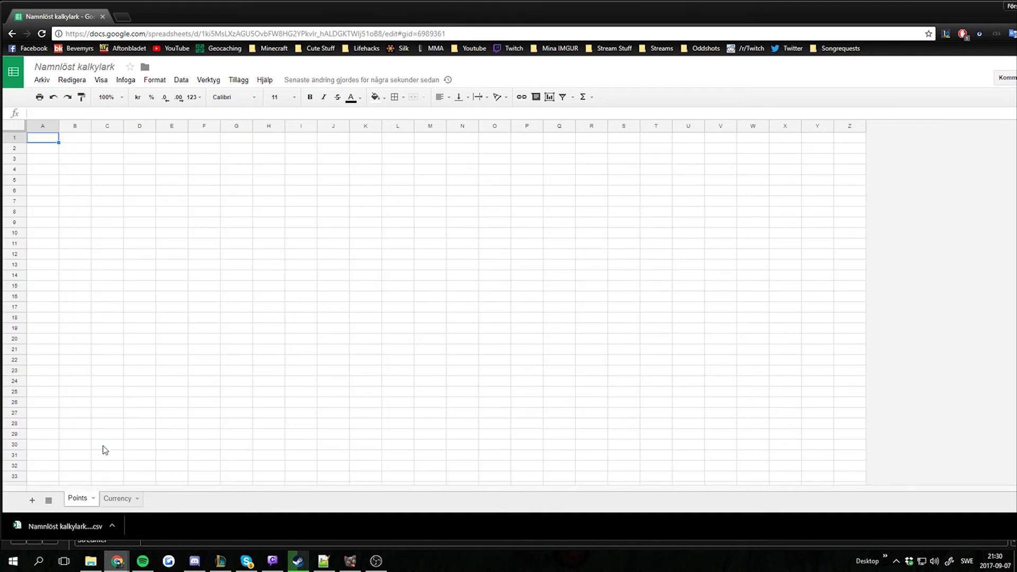
click(117, 499)
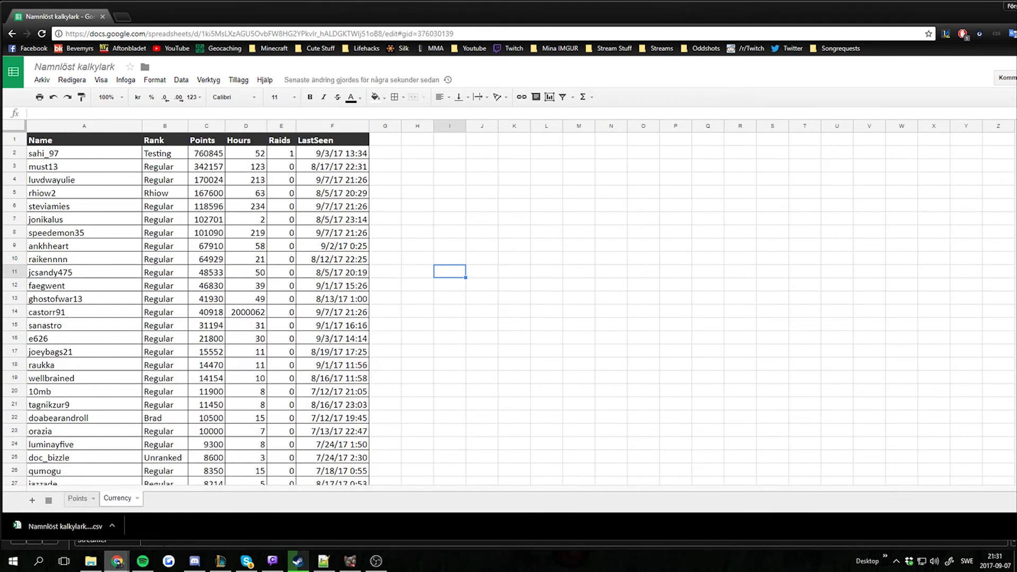
click(111, 526)
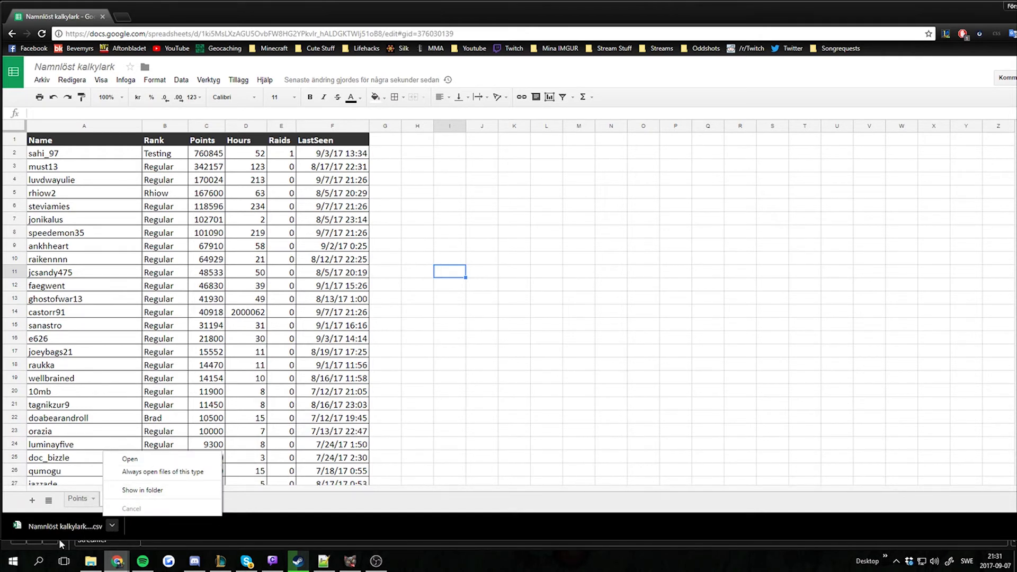
click(140, 522)
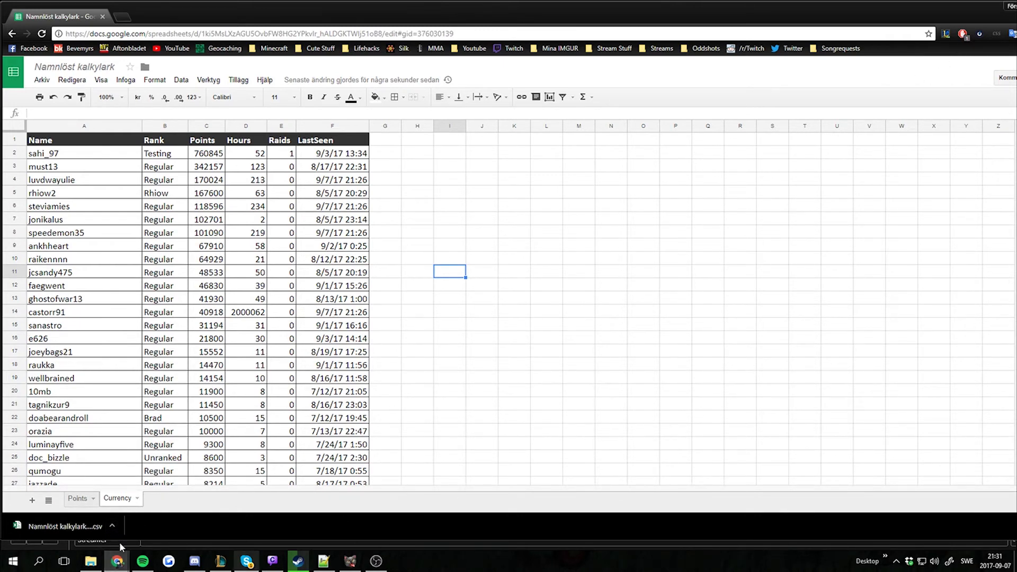
click(91, 562)
- Open Points.xlsx in Excel, dismiss the activation notice, and view the Currency sheet
click(668, 207)
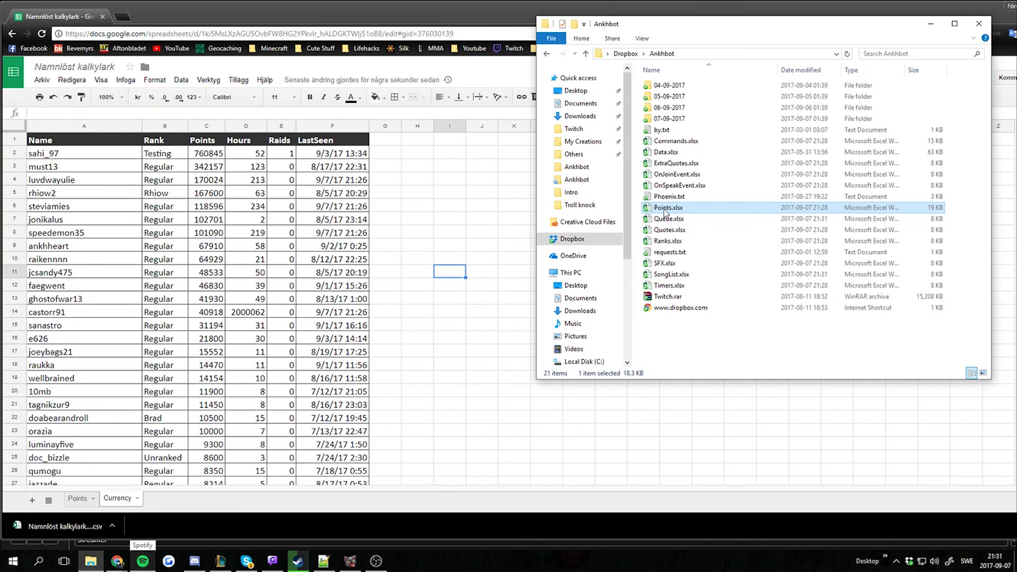
double_click(668, 208)
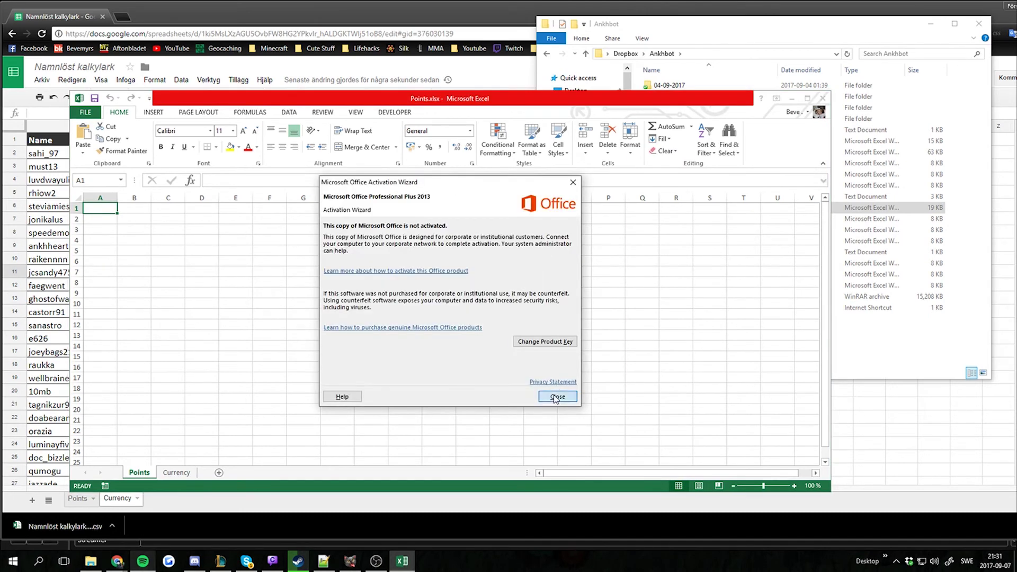
click(556, 397)
drag(499, 99, 510, 67)
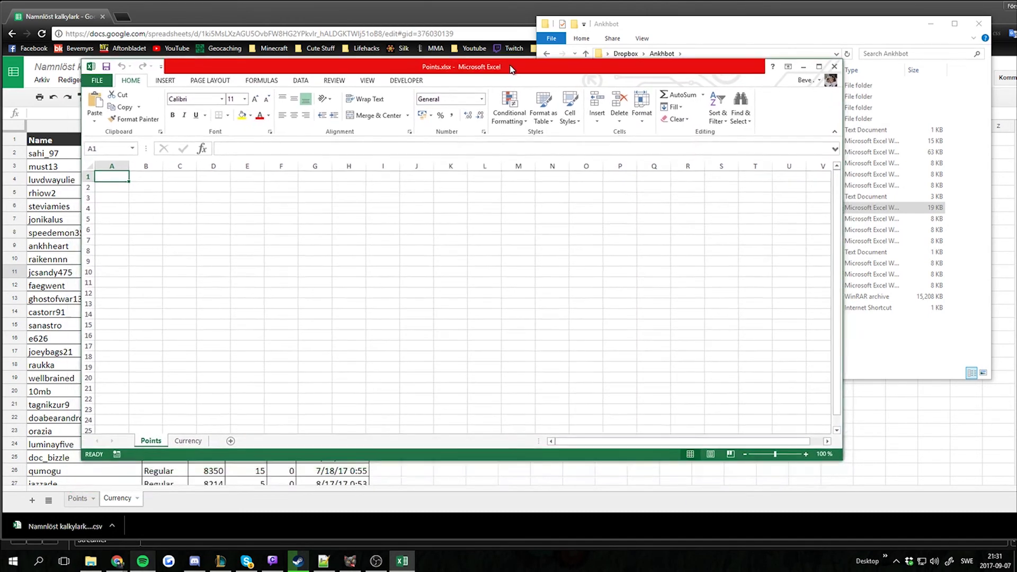
drag(271, 459, 188, 487)
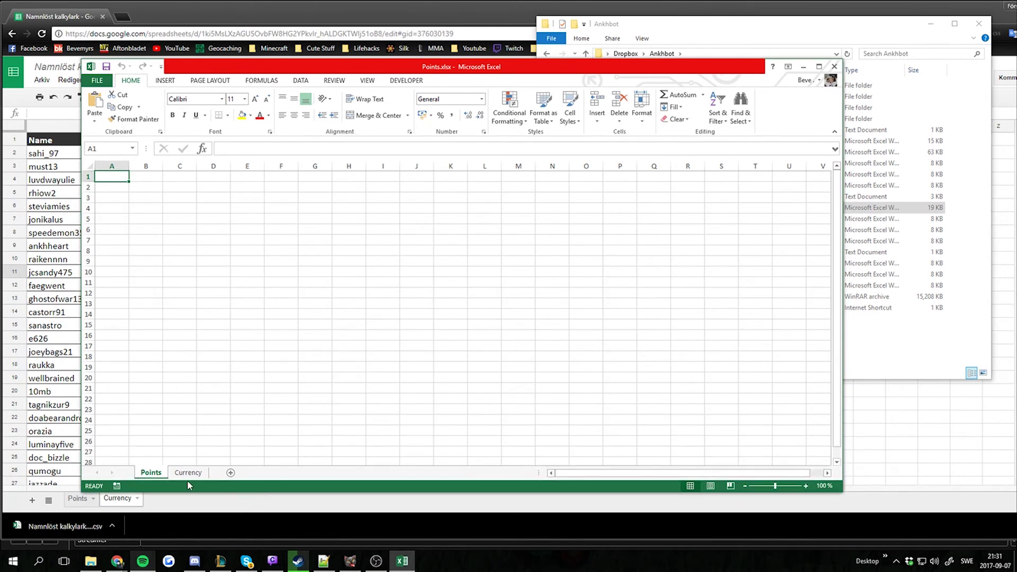
click(188, 472)
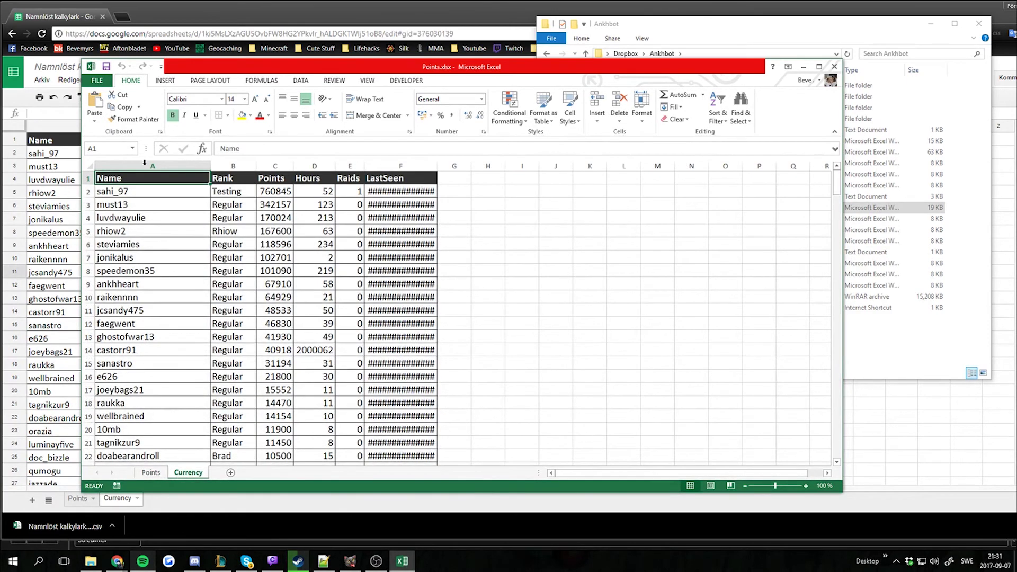
- Delete the empty Points sheet, leaving only the Currency sheet
click(97, 80)
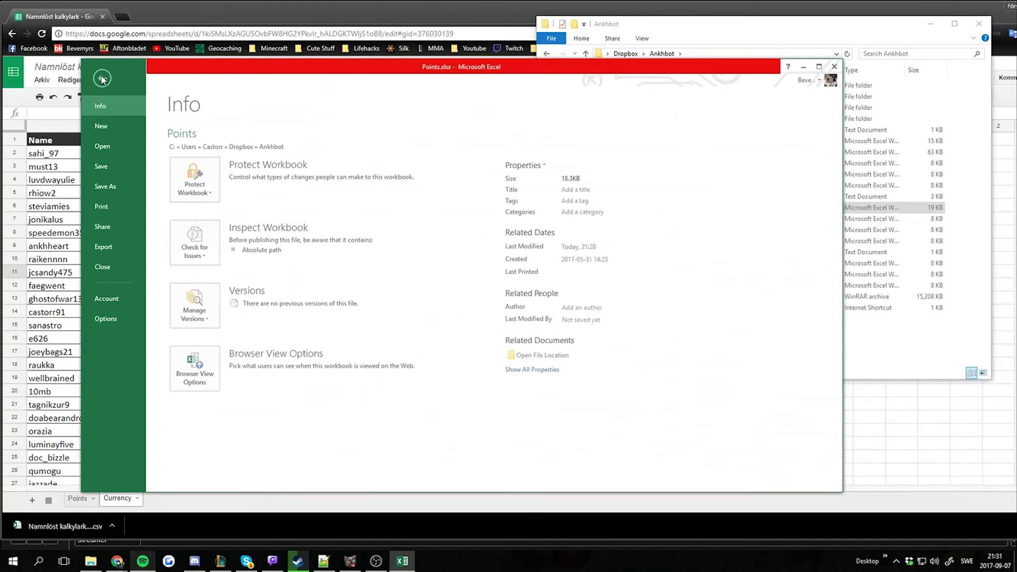
click(103, 79)
click(151, 473)
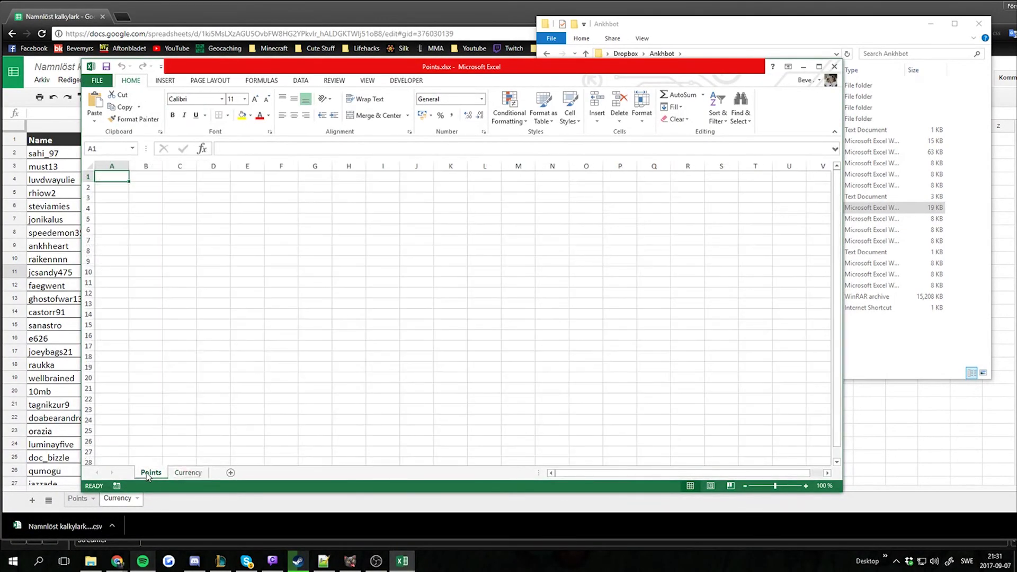
right_click(151, 473)
click(173, 361)
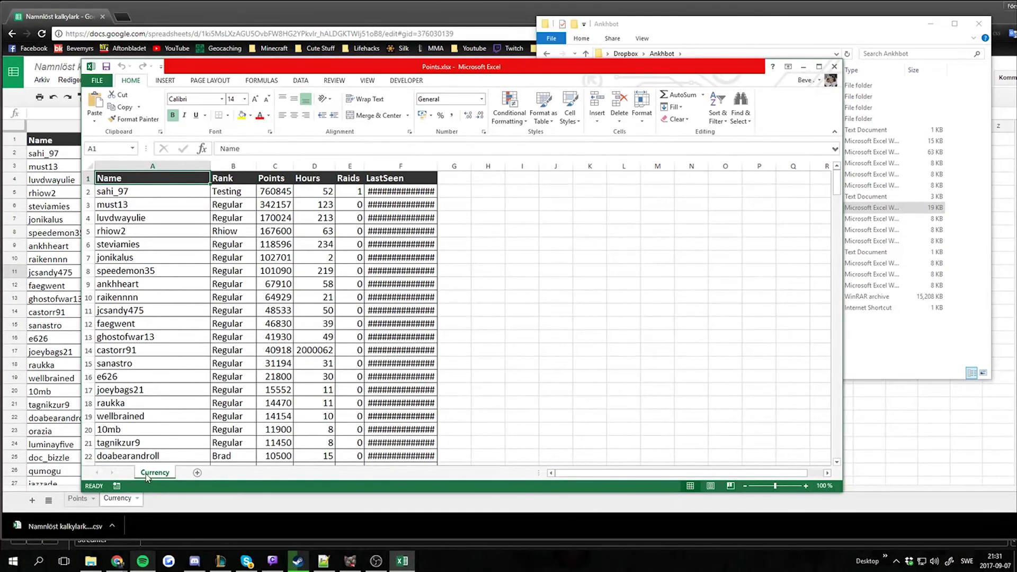
- Save the workbook to the Ankhbot folder as Points.csv in CSV (Comma delimited) format
click(97, 80)
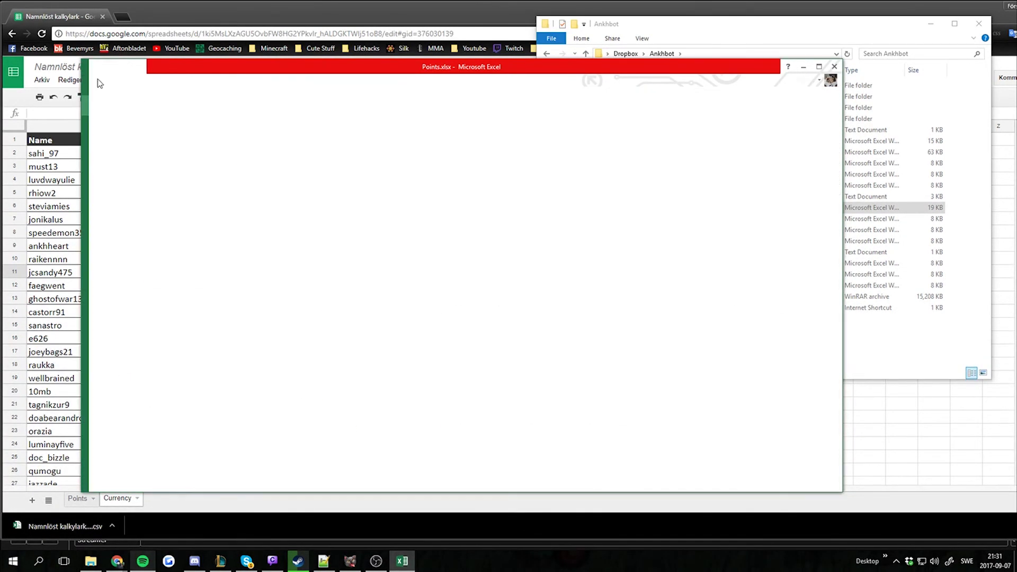
click(106, 186)
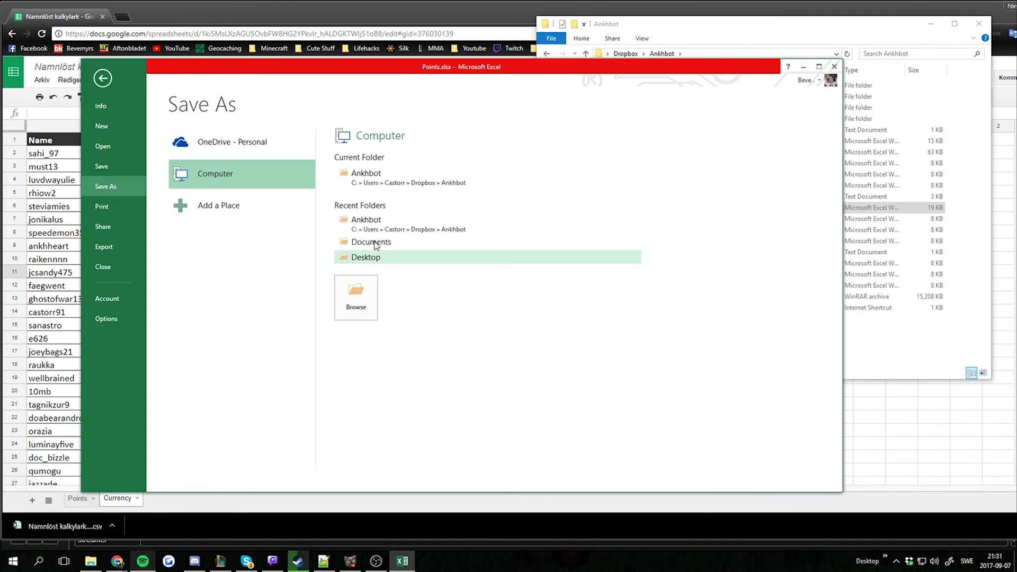
click(374, 178)
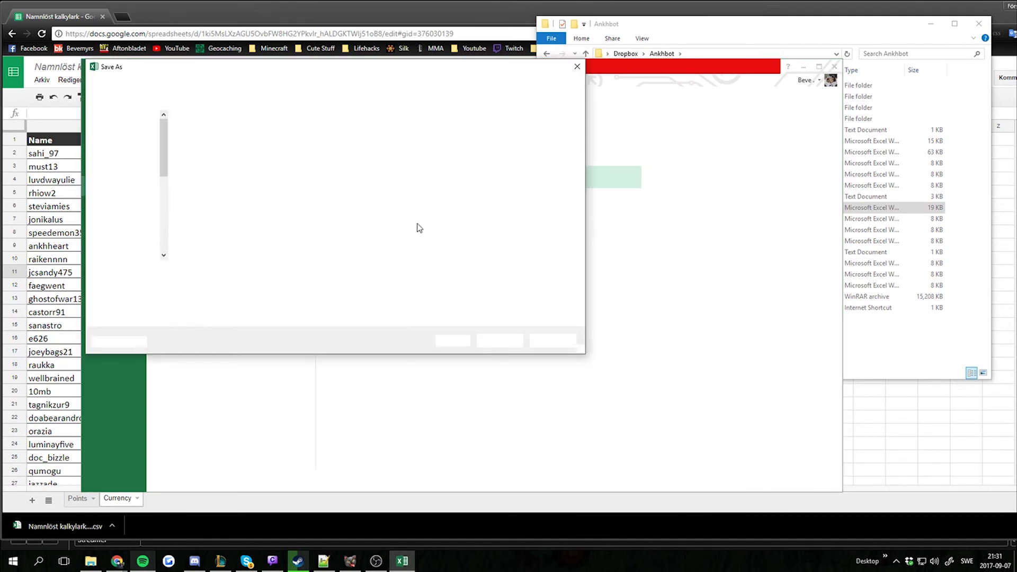
click(207, 285)
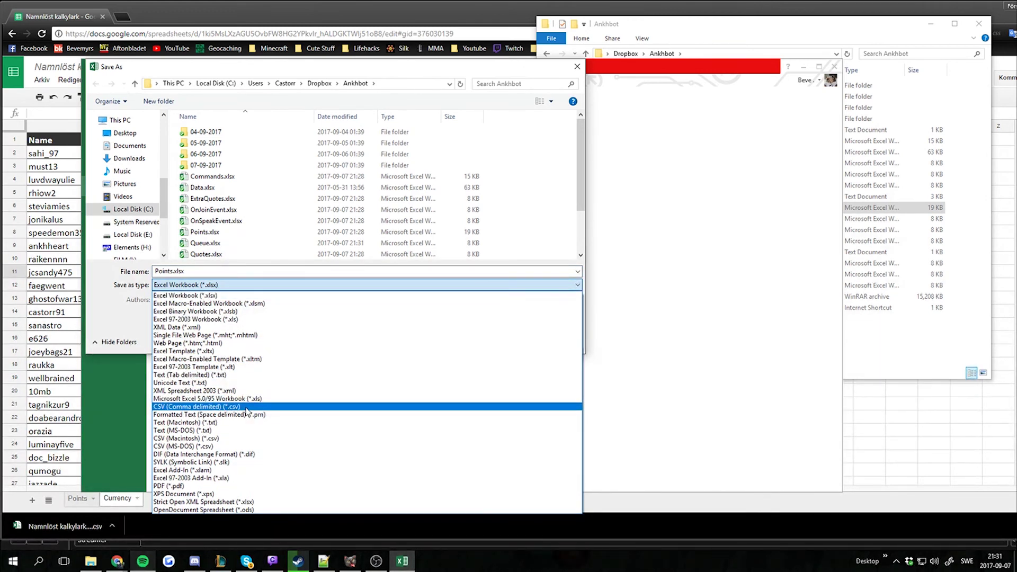
click(247, 408)
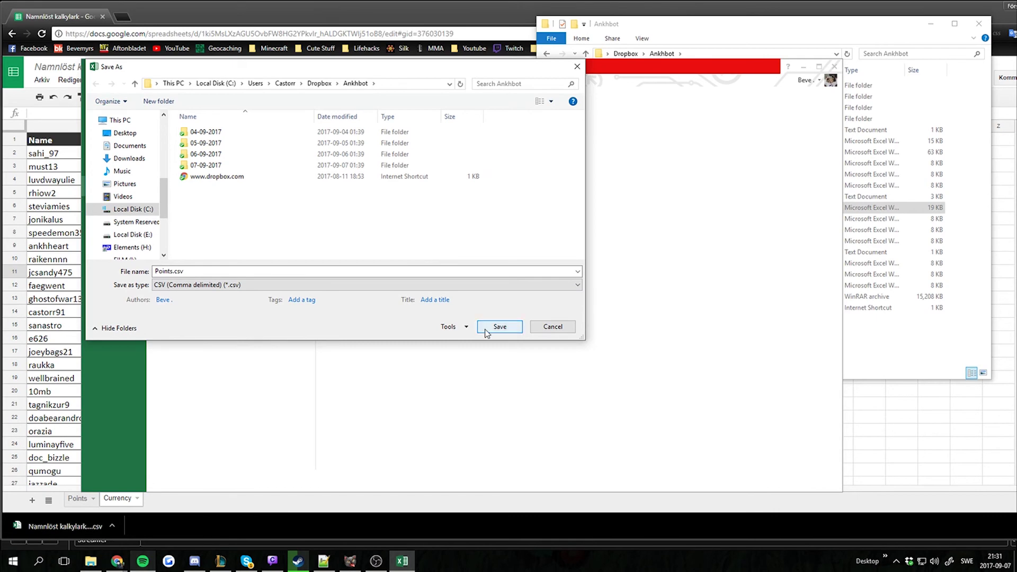
click(499, 327)
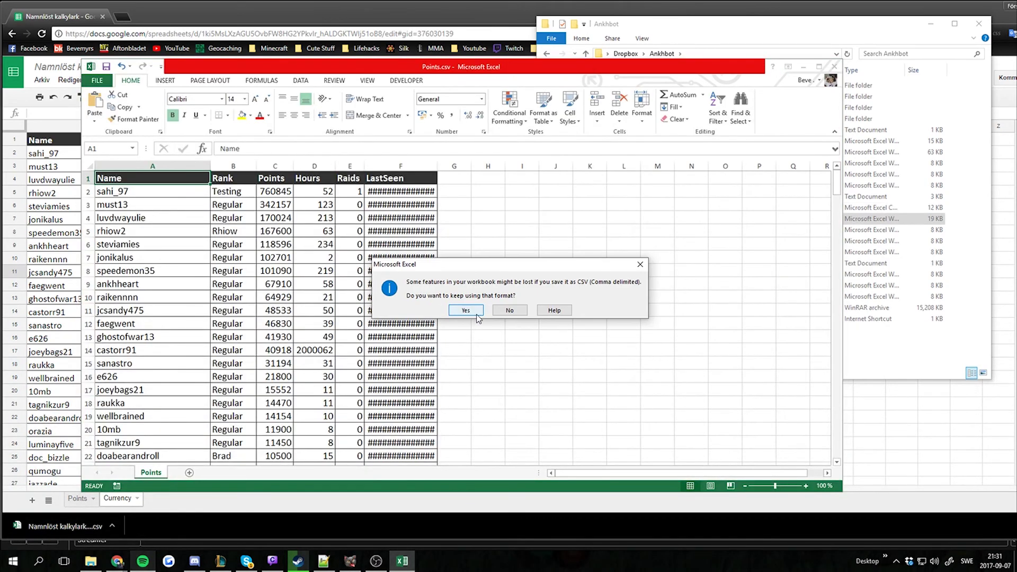
- Keep the CSV format at Excel's compatibility warning and dismiss a stray cell menu
click(464, 310)
click(469, 311)
right_click(453, 271)
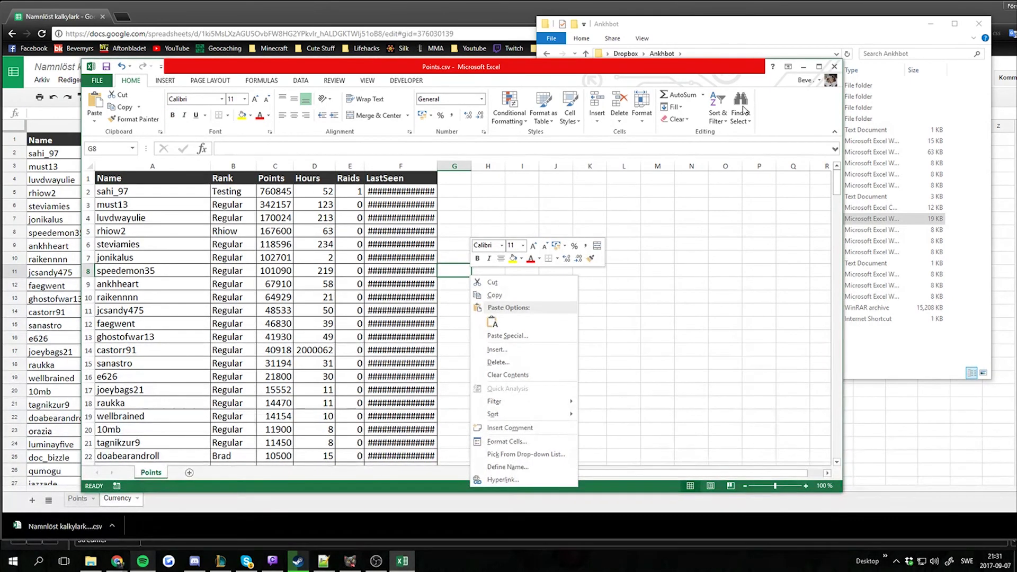
key(Escape)
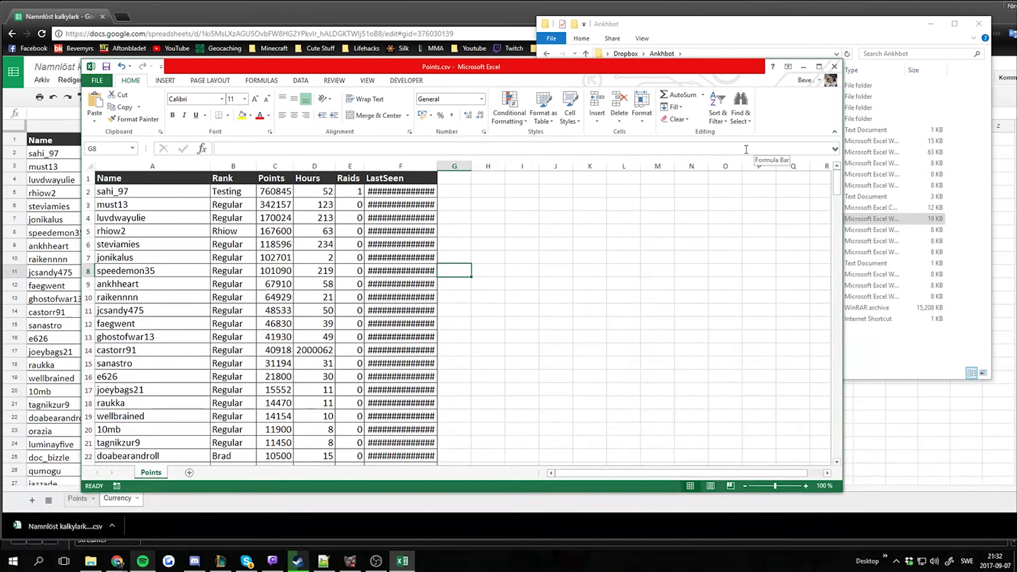